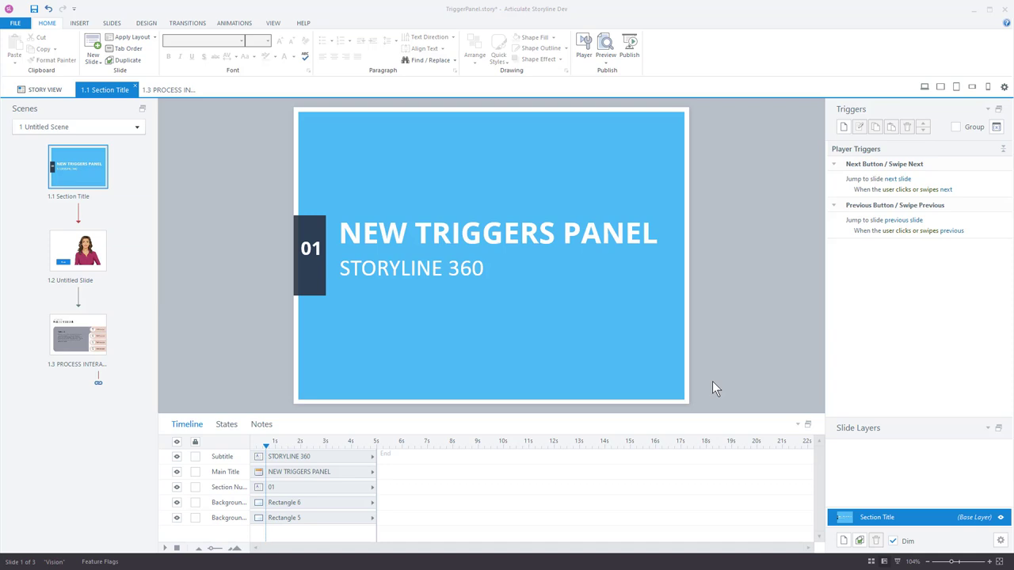
Go to slide 1.2 with the character and begin creating a new trigger
{"action": "left_click", "coordinate": [79, 258]}
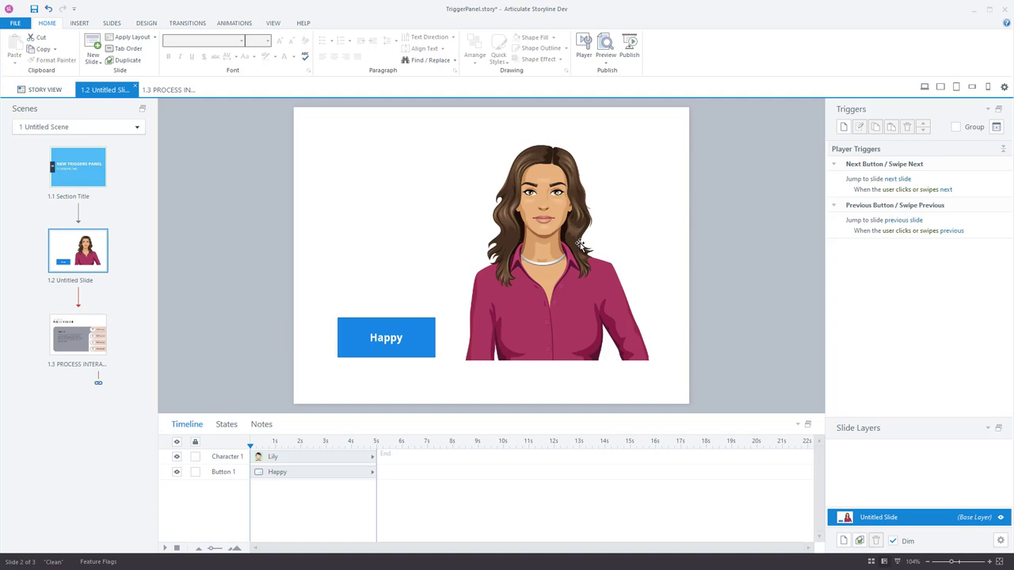
{"action": "left_click", "coordinate": [843, 127]}
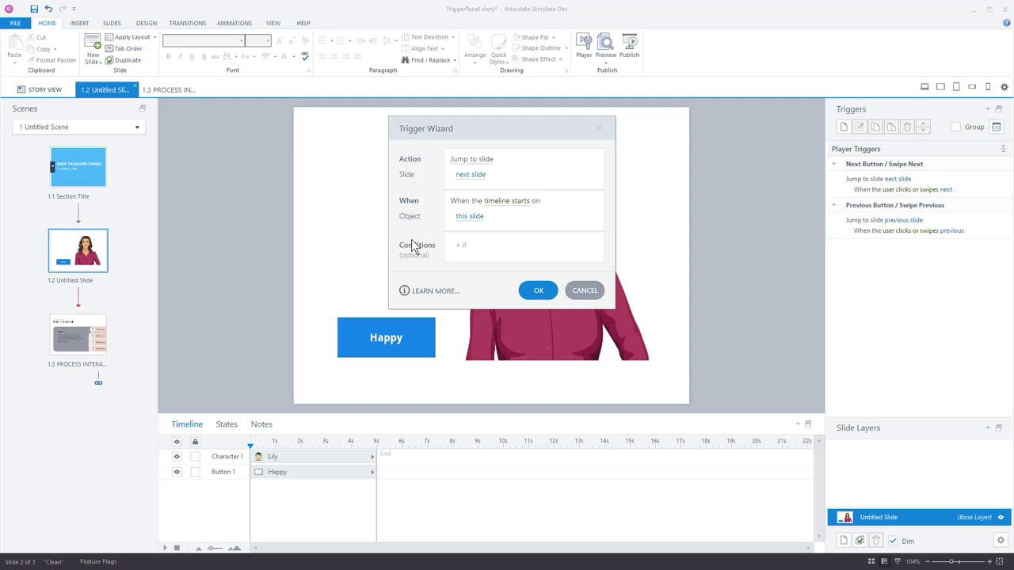
Set the trigger to change Character 1's state to Happy when the user clicks Button 1
{"action": "left_click", "coordinate": [457, 162]}
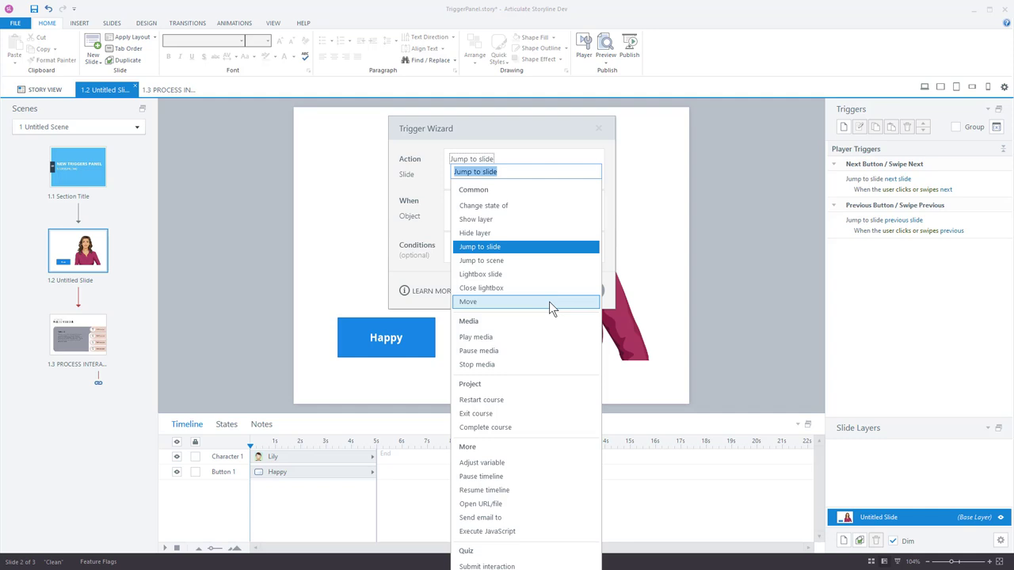
{"action": "left_click", "coordinate": [475, 205]}
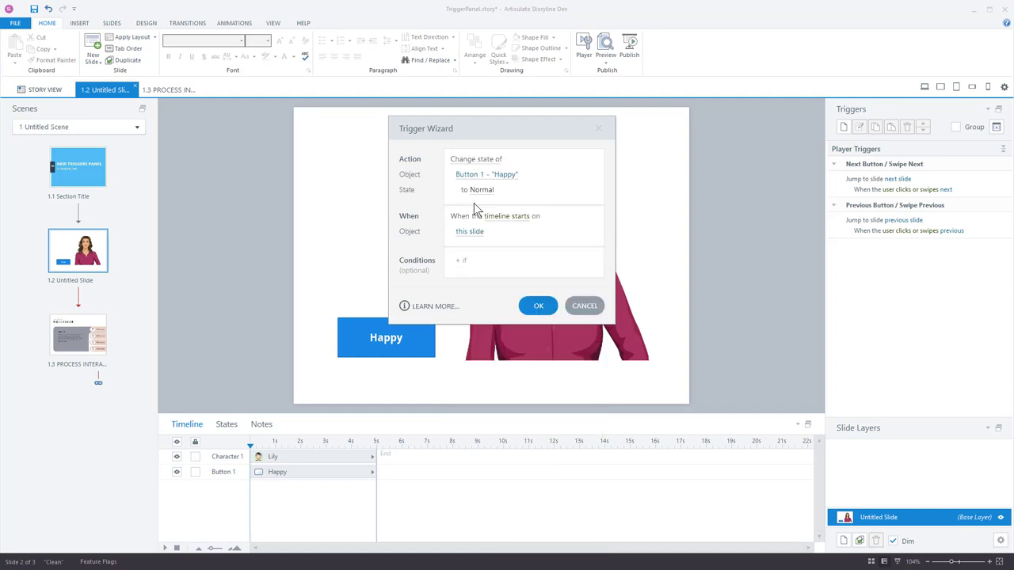
{"action": "left_click", "coordinate": [479, 175]}
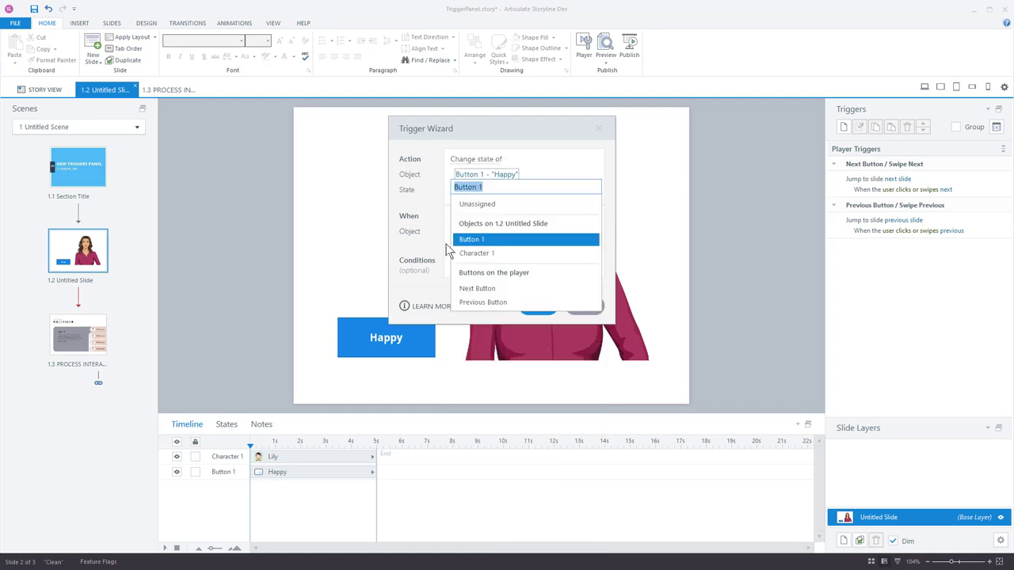
{"action": "left_click", "coordinate": [477, 253]}
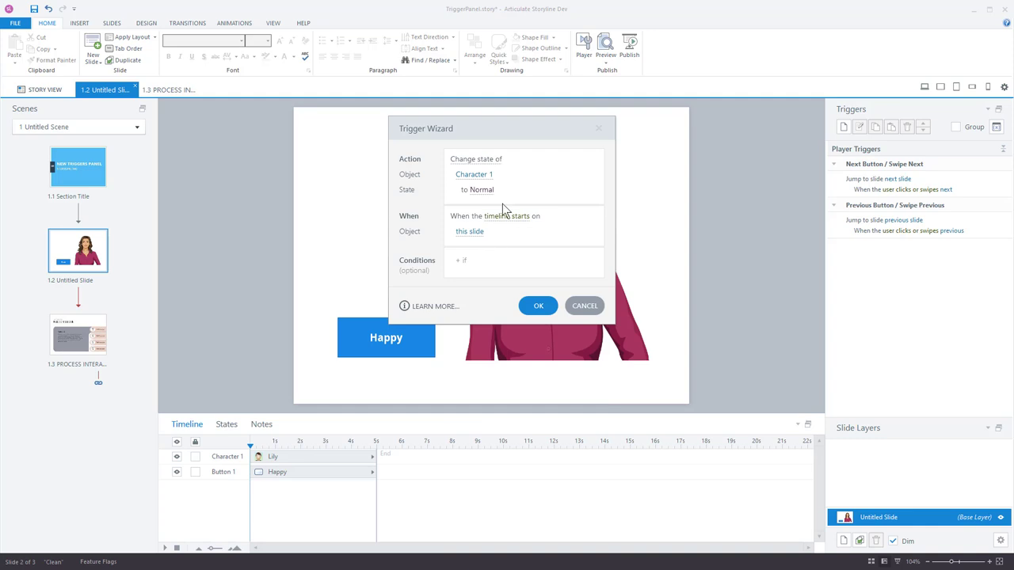
{"action": "left_click", "coordinate": [481, 191]}
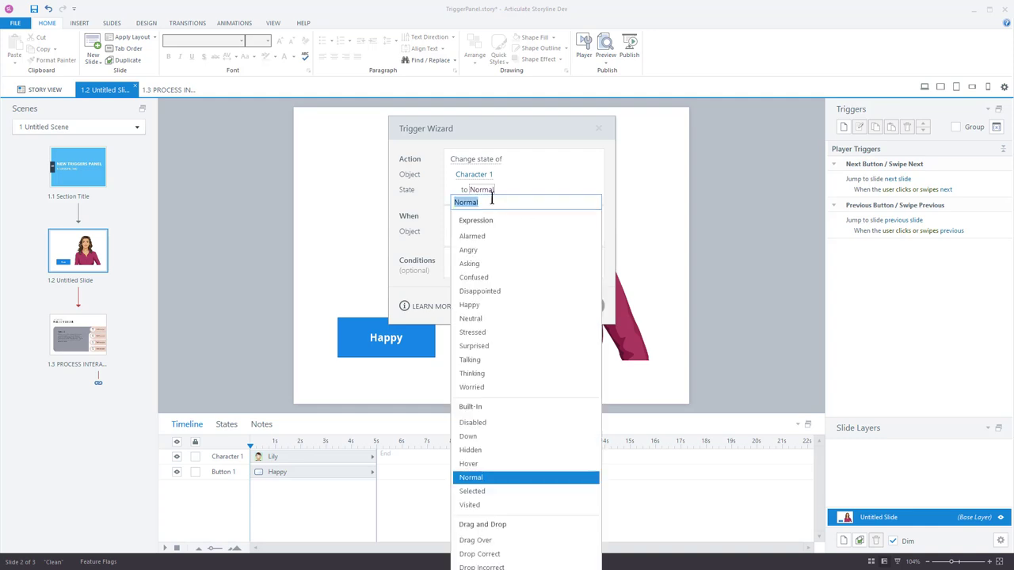
{"action": "left_click", "coordinate": [469, 305]}
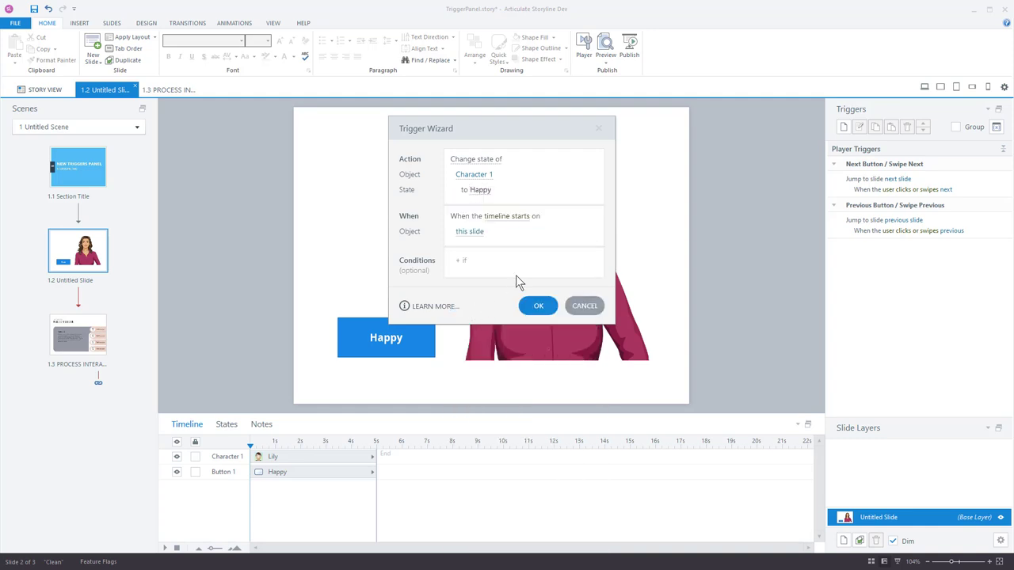
{"action": "left_click", "coordinate": [500, 224]}
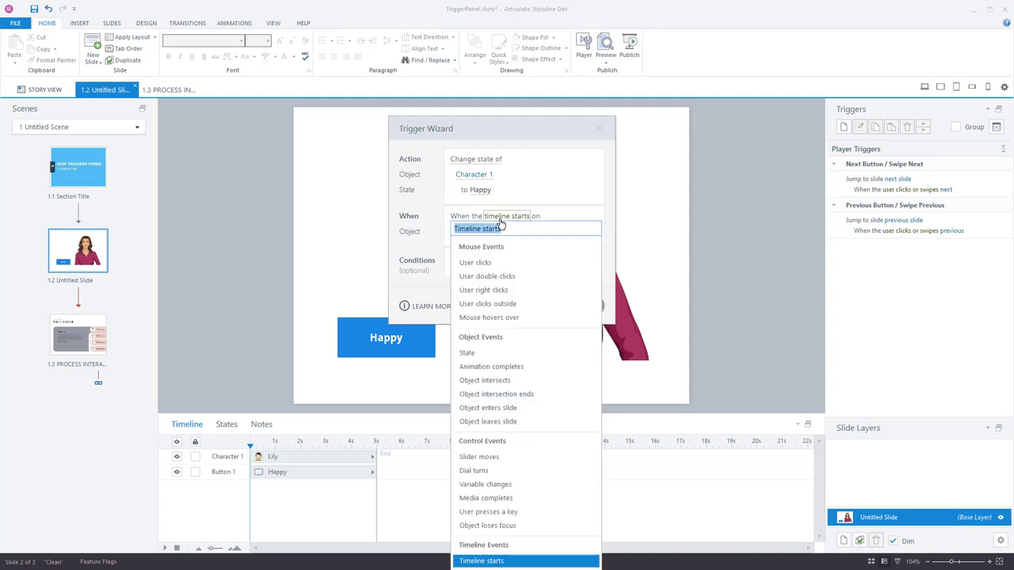
{"action": "left_click", "coordinate": [481, 263]}
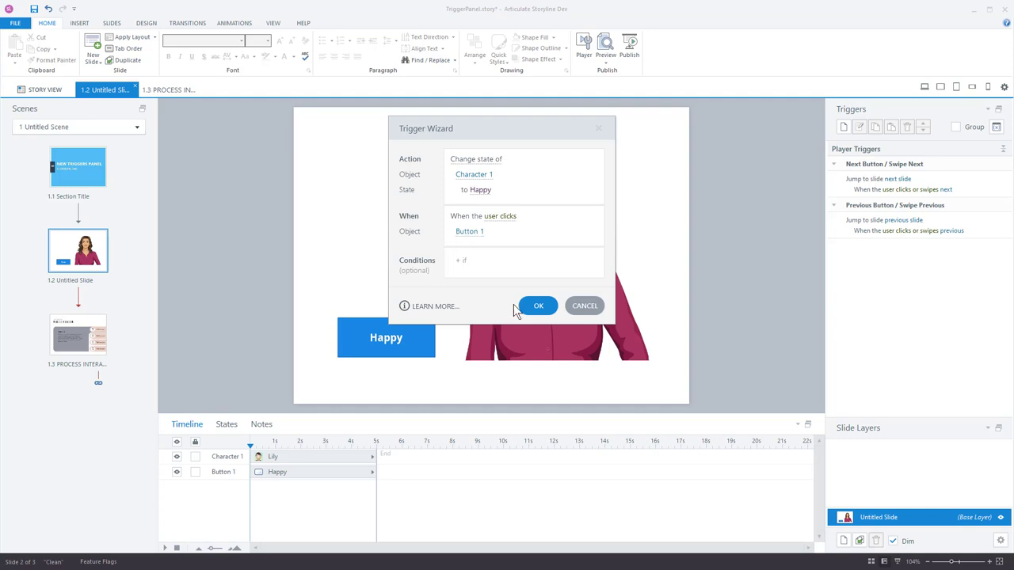
Save the Character 1 Happy trigger and preview the slide
{"action": "left_click", "coordinate": [540, 305]}
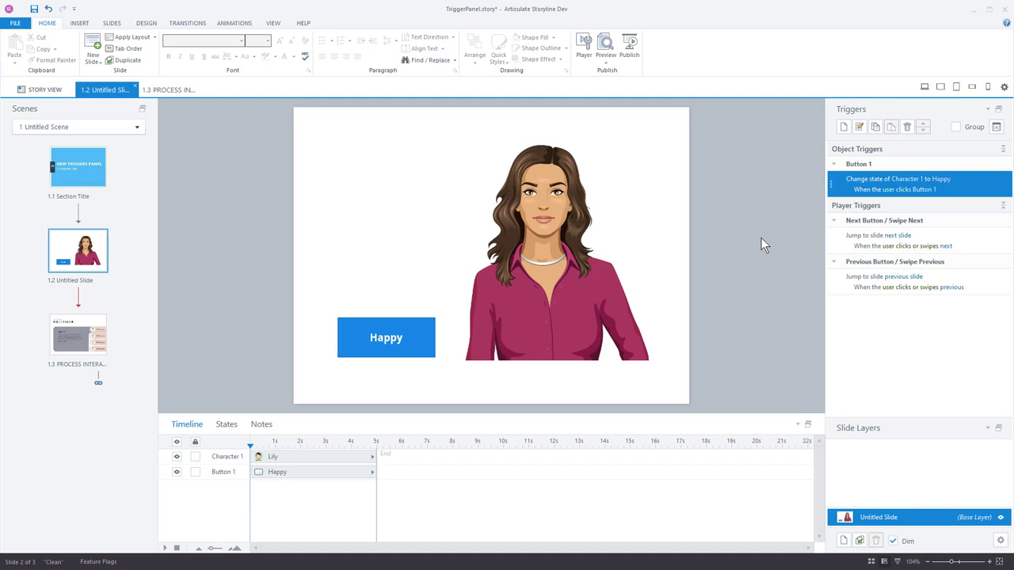
{"action": "left_click", "coordinate": [923, 87]}
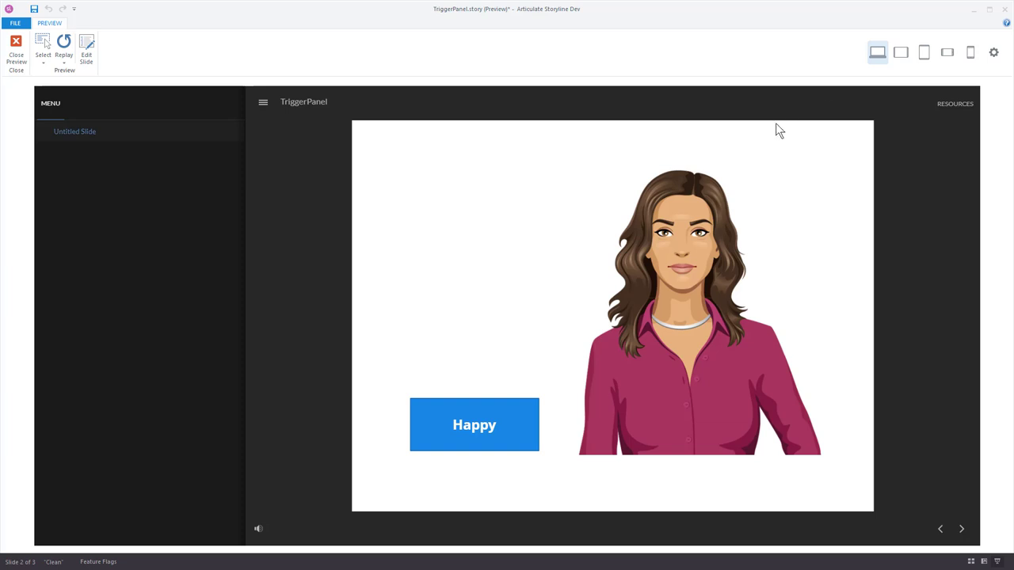
Click Happy in the preview to check the character smiles, then close the preview
{"action": "left_click", "coordinate": [478, 425]}
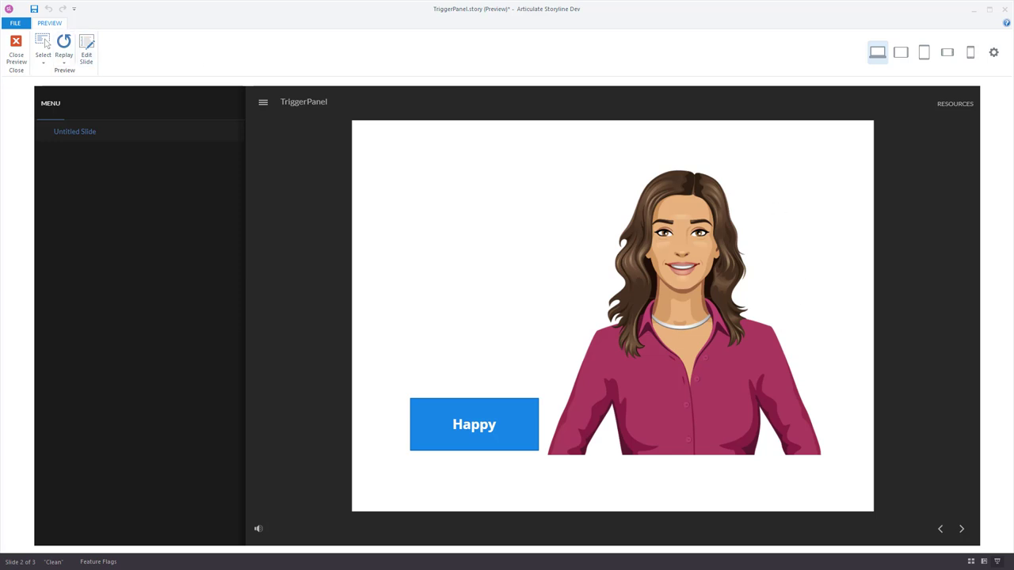
{"action": "left_click", "coordinate": [14, 54]}
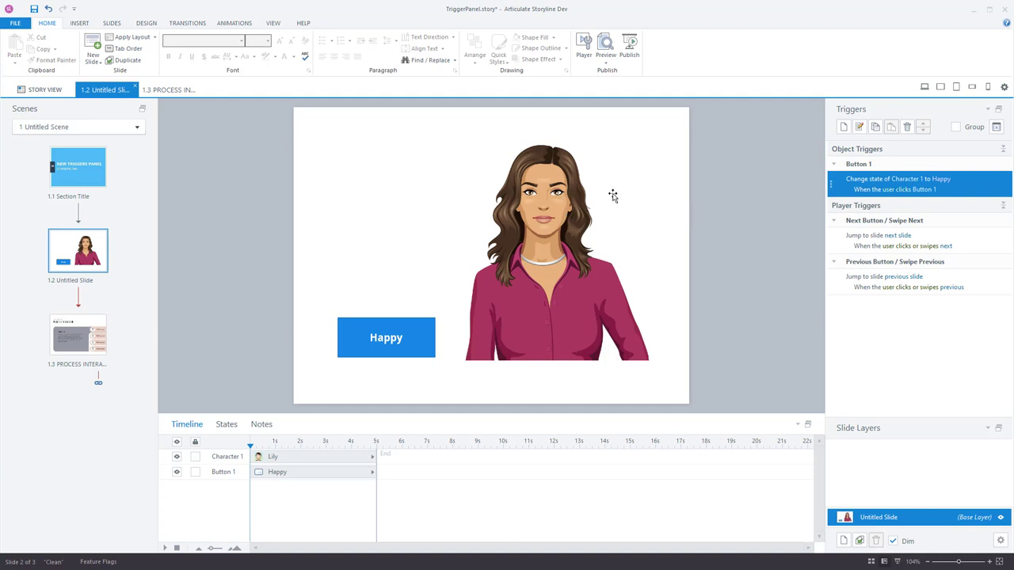
Switch to slide 1.3 PROCESS INTERACTION to view its Step 01–04 triggers
{"action": "left_click", "coordinate": [63, 337]}
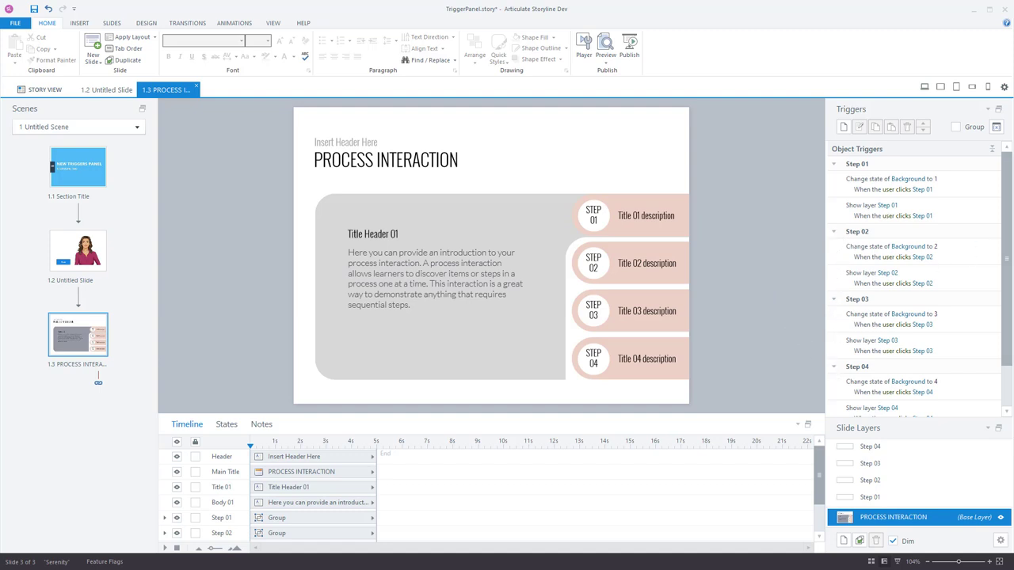
Collapse all object triggers into their Step 01–04 group headings
{"action": "mouse_move", "coordinate": [1009, 198]}
{"action": "left_mouse_down"}
{"action": "mouse_move", "coordinate": [1010, 229]}
{"action": "mouse_move", "coordinate": [1010, 185]}
{"action": "left_mouse_up"}
{"action": "left_click", "coordinate": [992, 150]}
{"action": "left_click", "coordinate": [992, 149]}
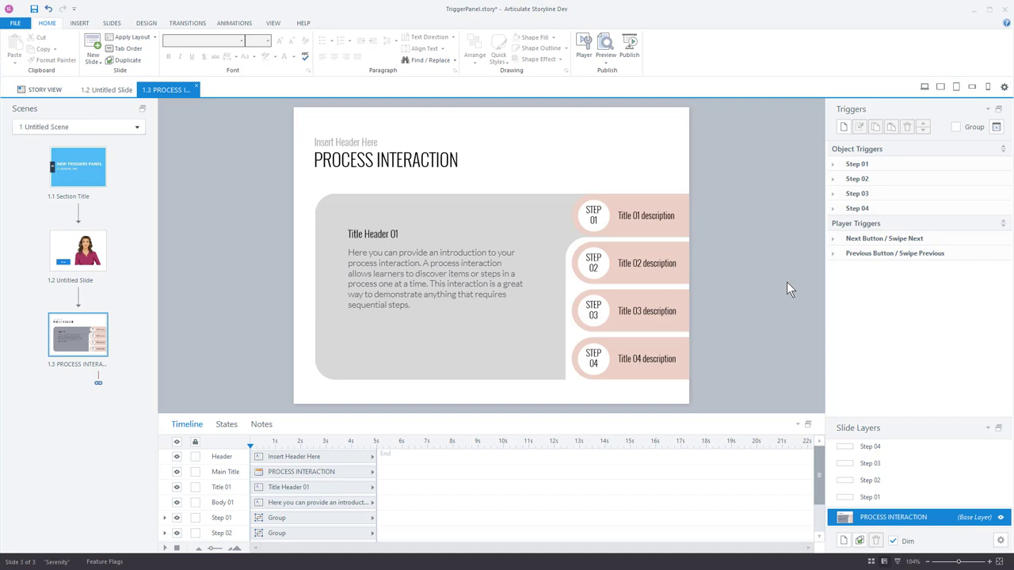
Toggle the Step 01, Step 02 and player trigger groups, finishing with all object groups expanded
{"action": "left_click", "coordinate": [833, 165]}
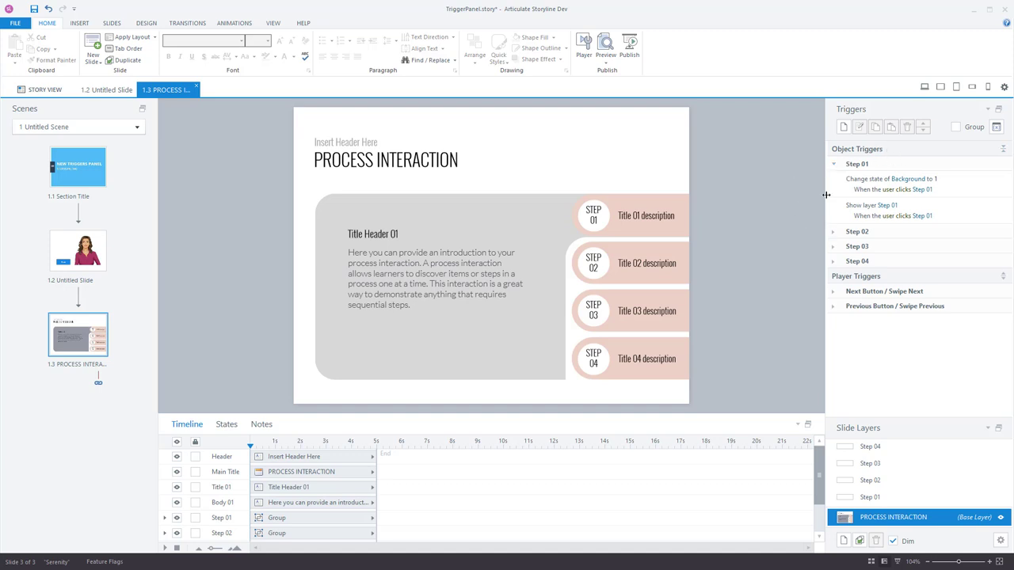
{"action": "left_click", "coordinate": [832, 165]}
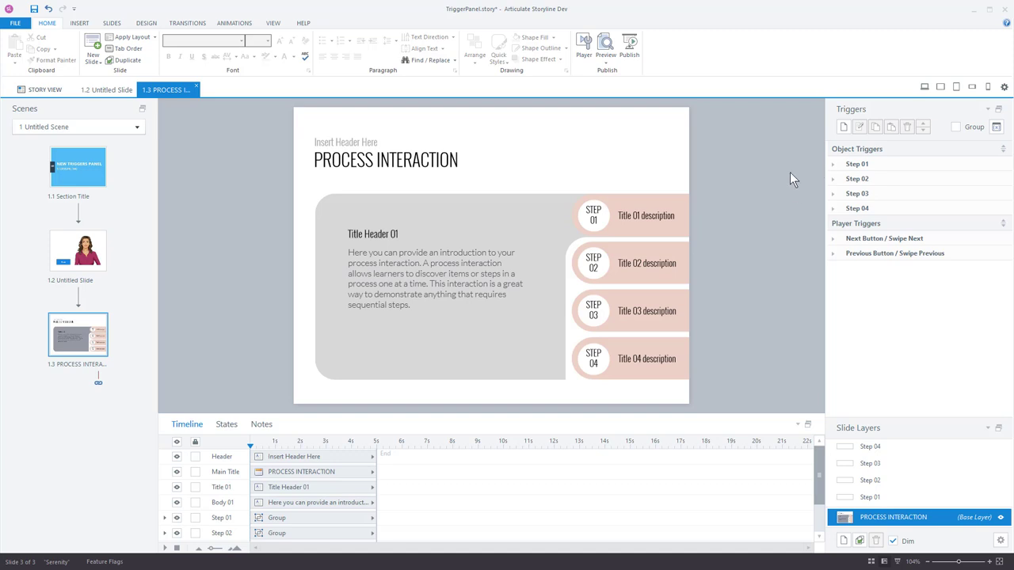
{"action": "left_click", "coordinate": [832, 179]}
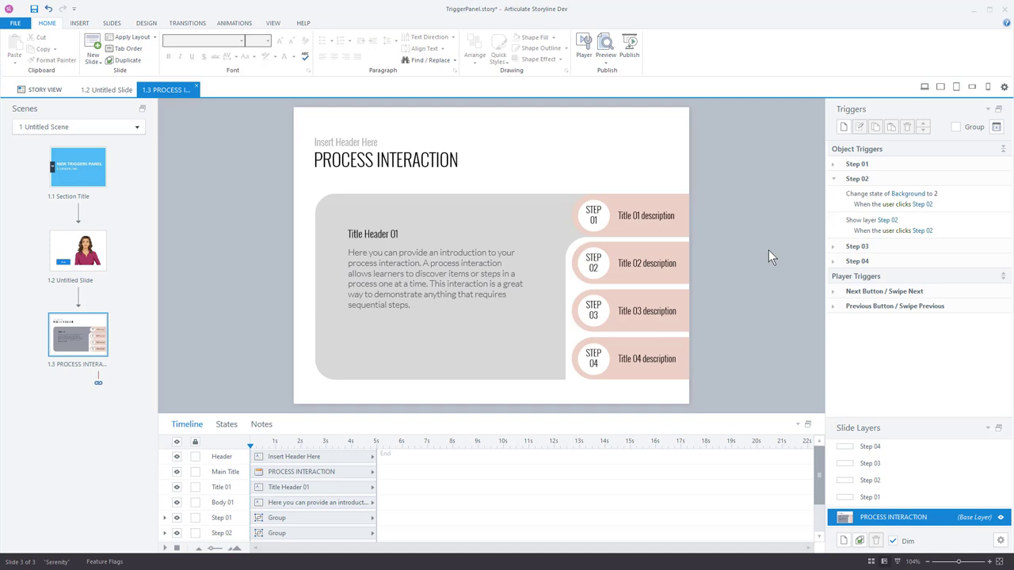
{"action": "left_click", "coordinate": [1003, 276]}
{"action": "left_click", "coordinate": [1003, 276]}
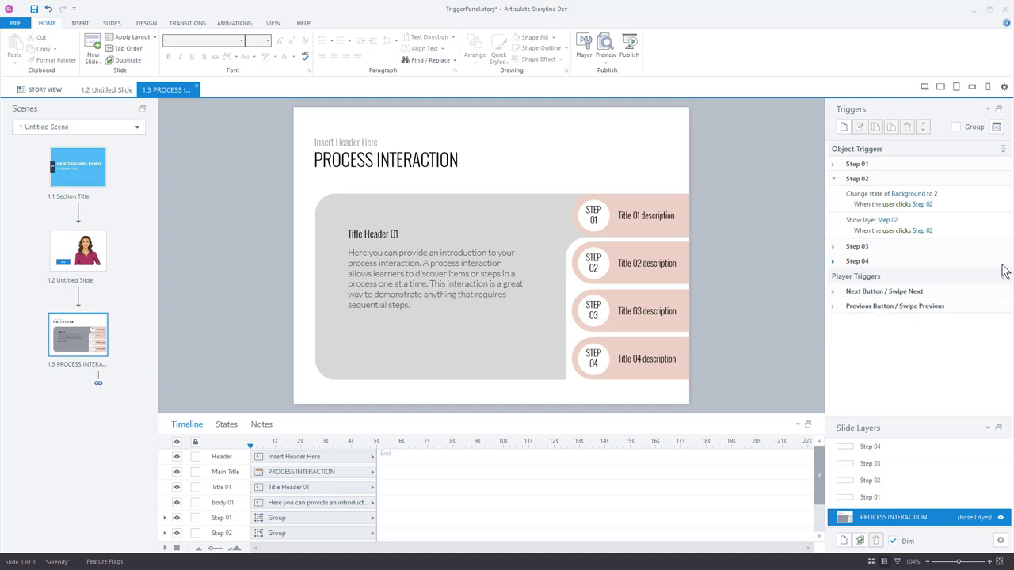
{"action": "left_click", "coordinate": [1003, 151]}
{"action": "left_click", "coordinate": [1003, 150]}
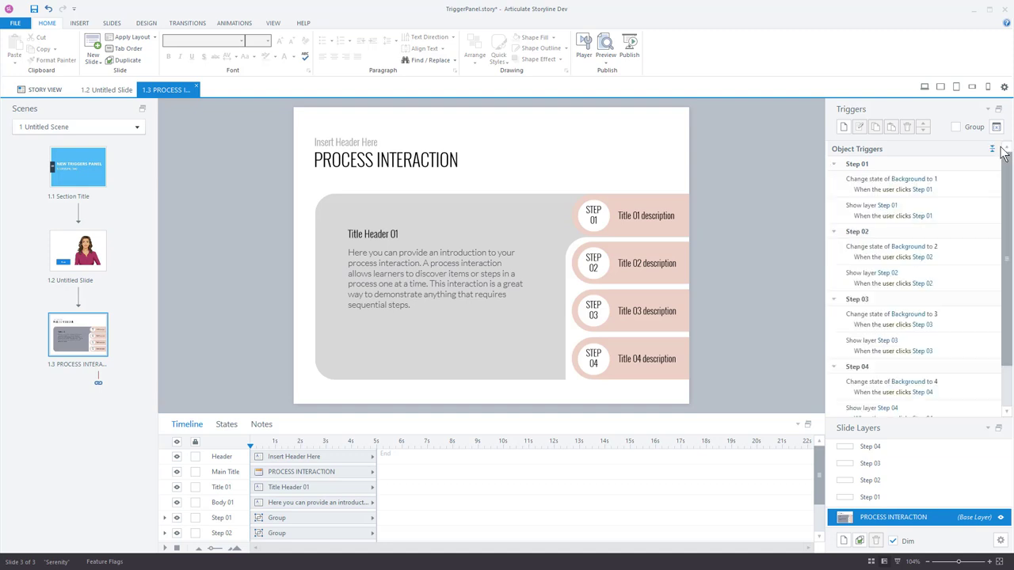
{"action": "left_click", "coordinate": [833, 164]}
{"action": "left_click", "coordinate": [833, 164]}
Disable the Step 01 trigger that changes Background to state 1
{"action": "left_click", "coordinate": [840, 184]}
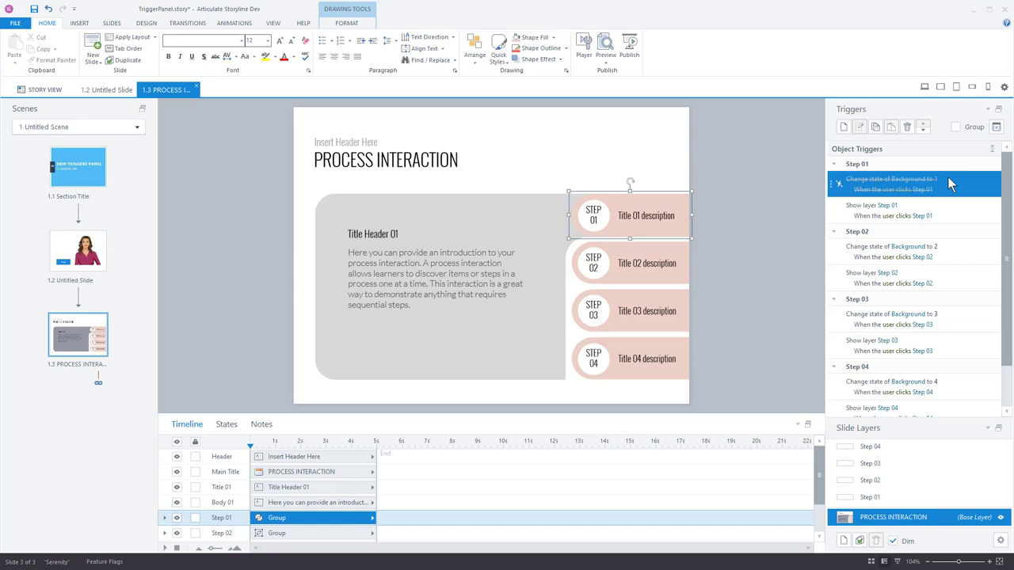
Re-enable the Step 01 Background trigger and try dragging it, leaving the order unchanged
{"action": "left_click", "coordinate": [836, 184]}
{"action": "mouse_move", "coordinate": [959, 184]}
{"action": "left_mouse_down"}
{"action": "mouse_move", "coordinate": [959, 207]}
{"action": "mouse_move", "coordinate": [963, 174]}
{"action": "left_mouse_up"}
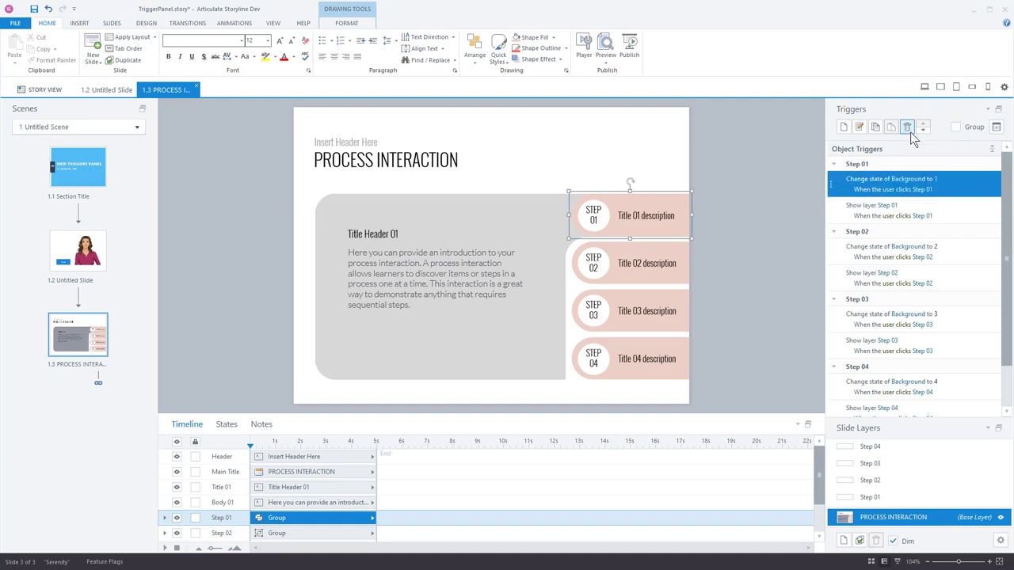
{"action": "mouse_move", "coordinate": [952, 180]}
{"action": "left_mouse_down"}
{"action": "mouse_move", "coordinate": [948, 195]}
{"action": "mouse_move", "coordinate": [949, 181]}
{"action": "left_mouse_up"}
{"action": "double_click", "coordinate": [968, 185]}
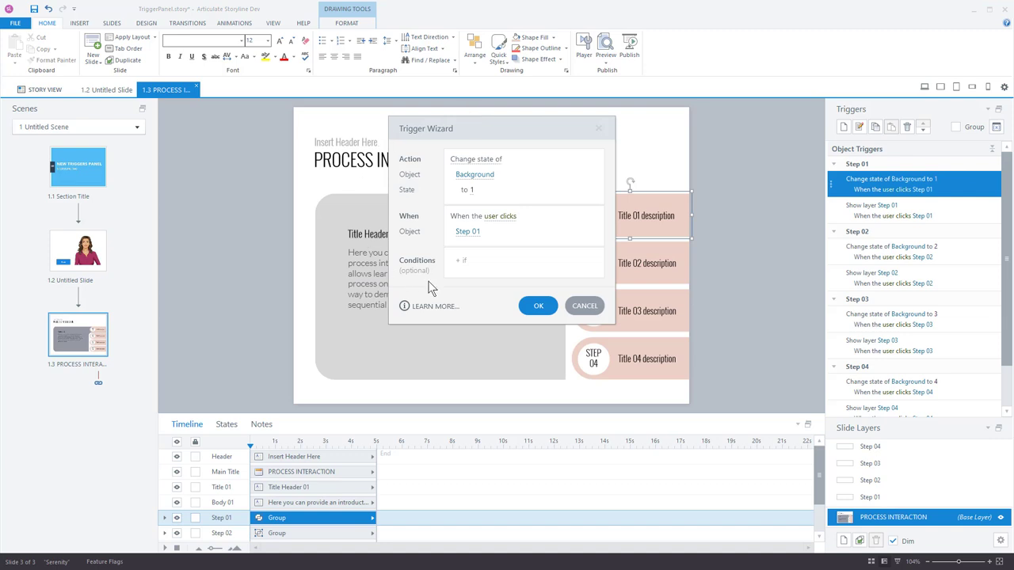
{"action": "left_click", "coordinate": [584, 306]}
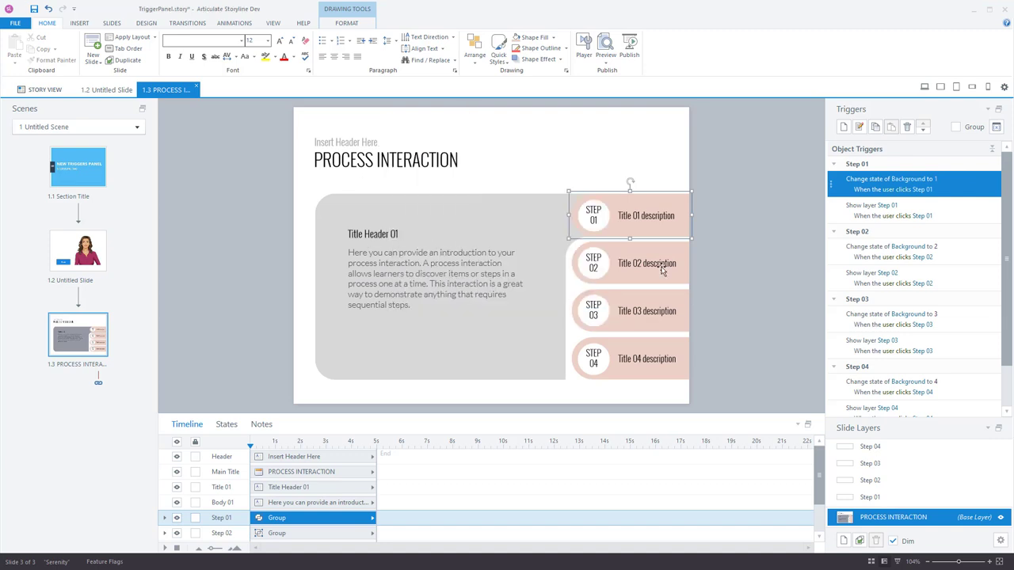
{"action": "double_click", "coordinate": [966, 212]}
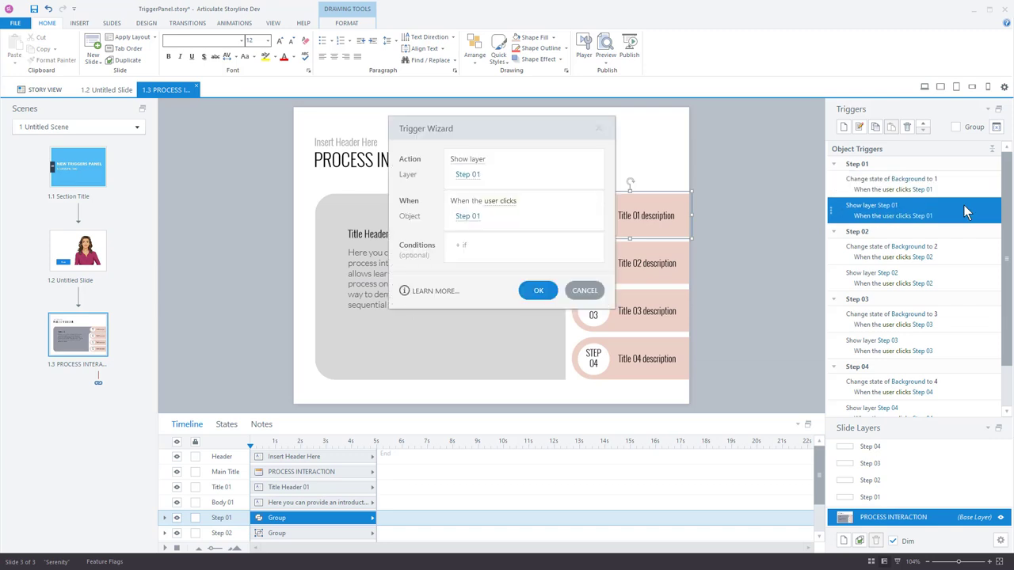
{"action": "left_click", "coordinate": [594, 295]}
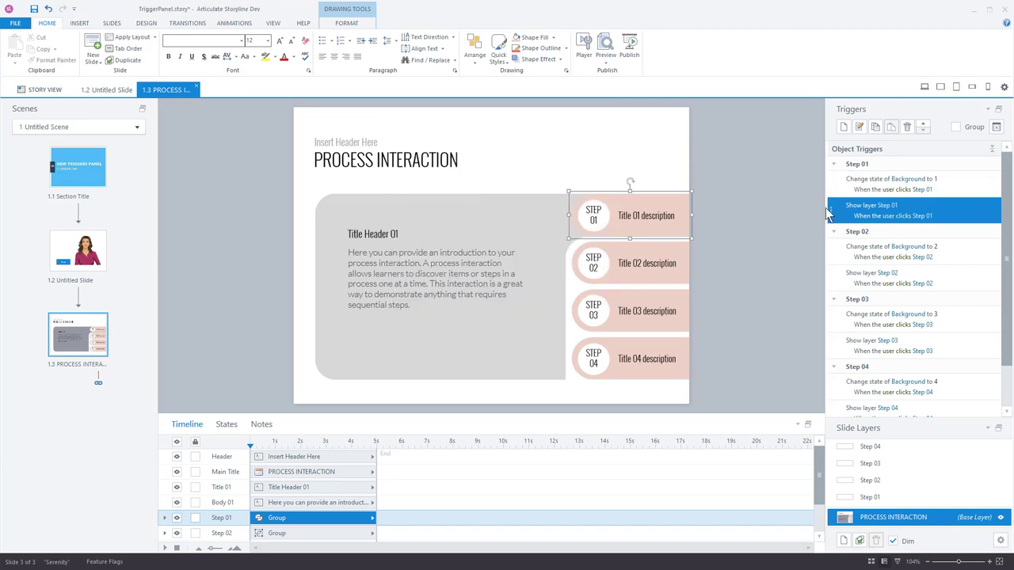
{"action": "left_click", "coordinate": [862, 182]}
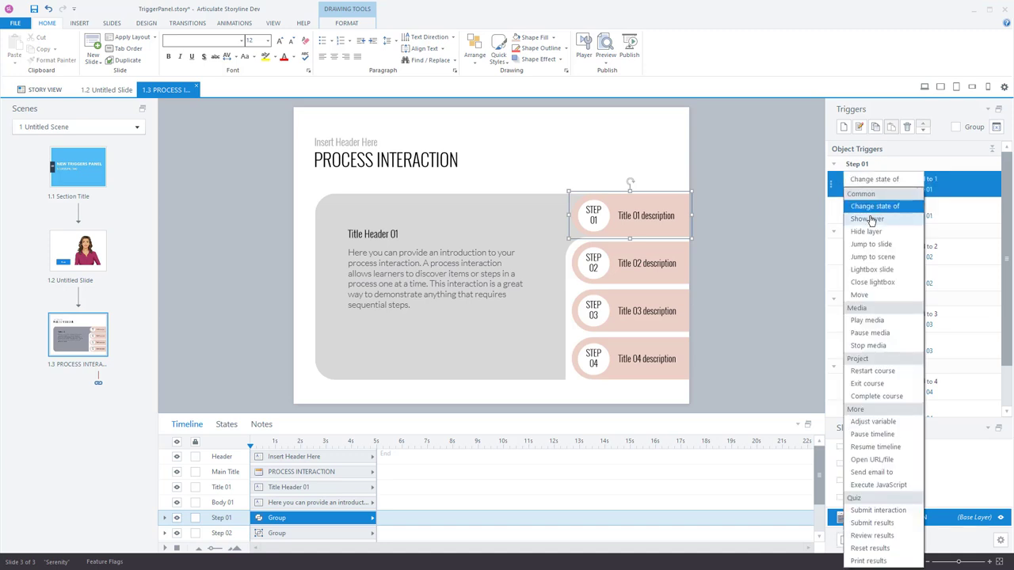
{"action": "left_click", "coordinate": [782, 222]}
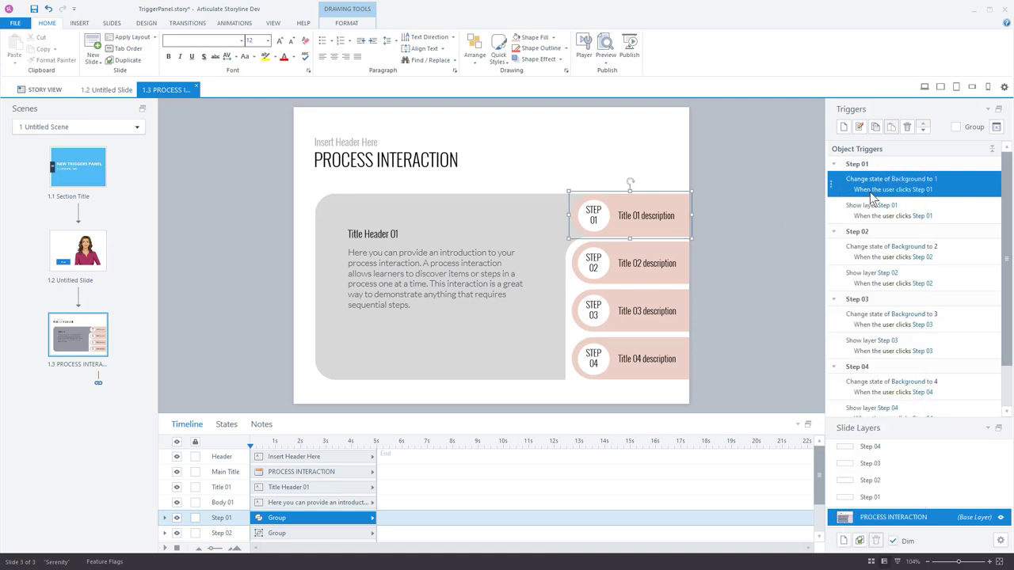